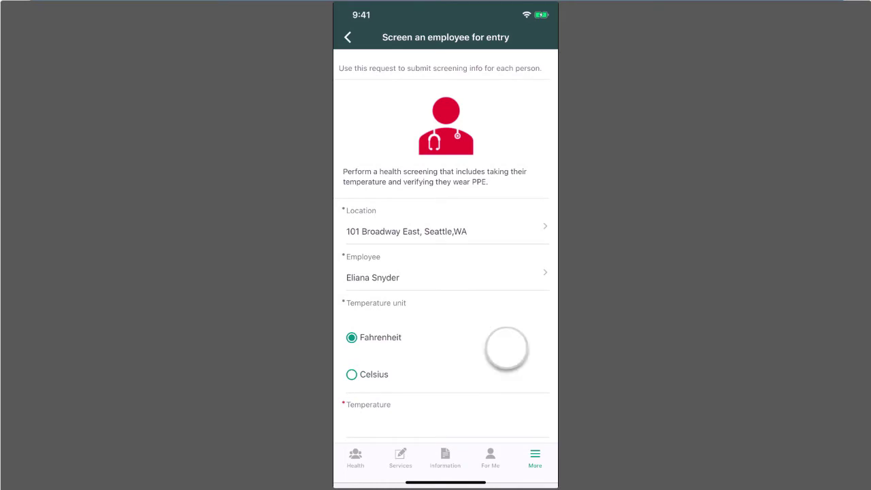
Submit the entry screening with a temperature of 100.5 and PPE worn set to Yes.
drag(505, 350, 506, 235)
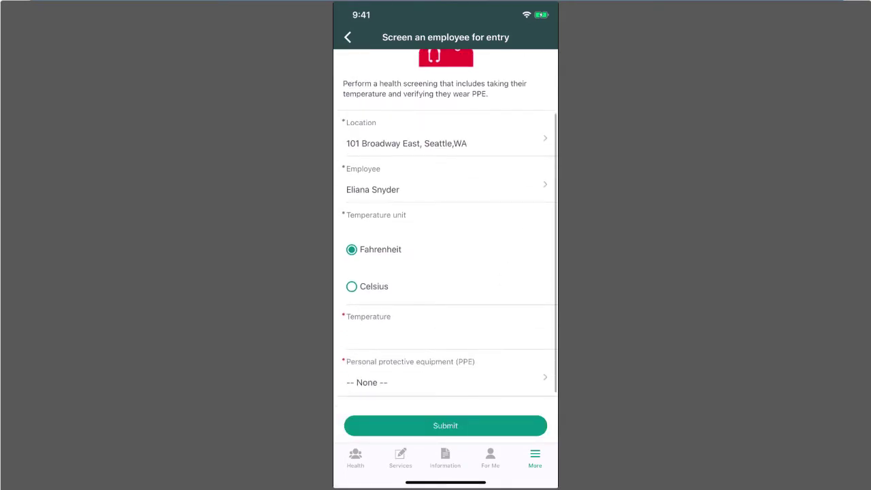
click(467, 330)
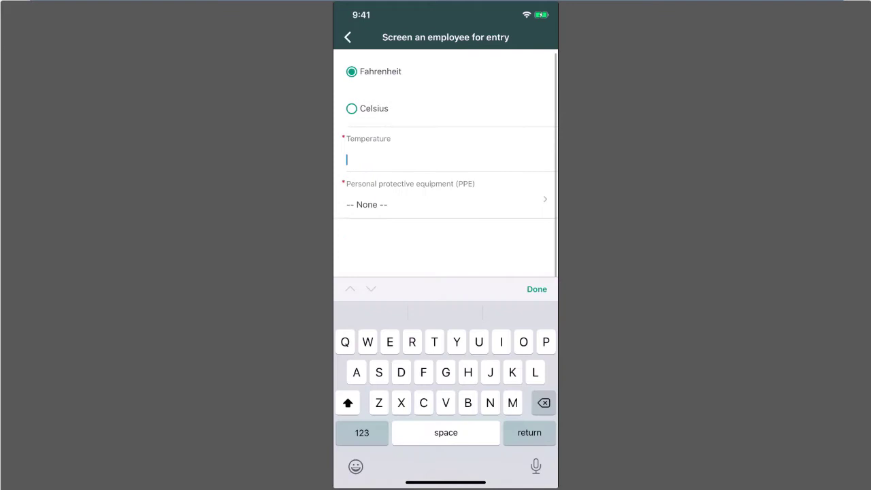
text(100.5)
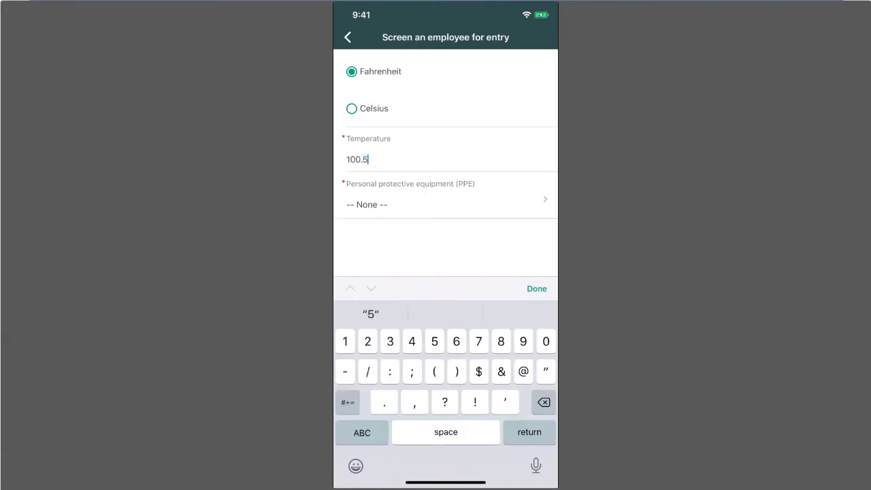
click(424, 314)
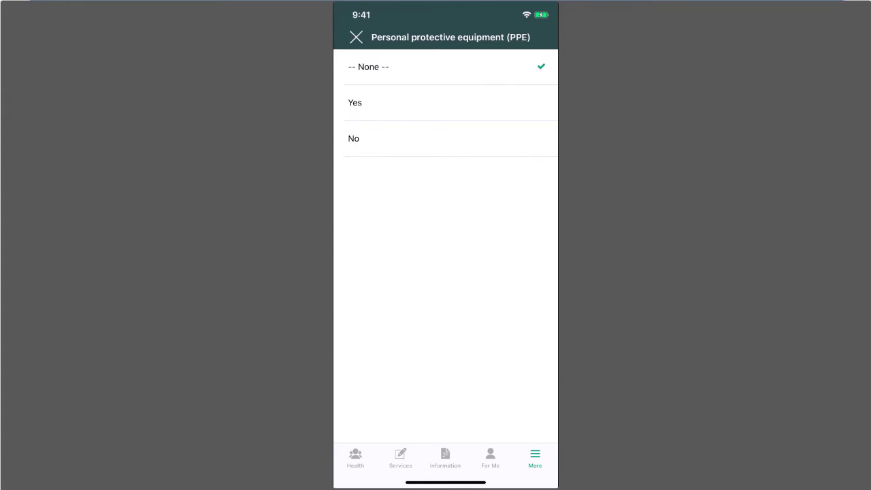
click(457, 107)
click(504, 424)
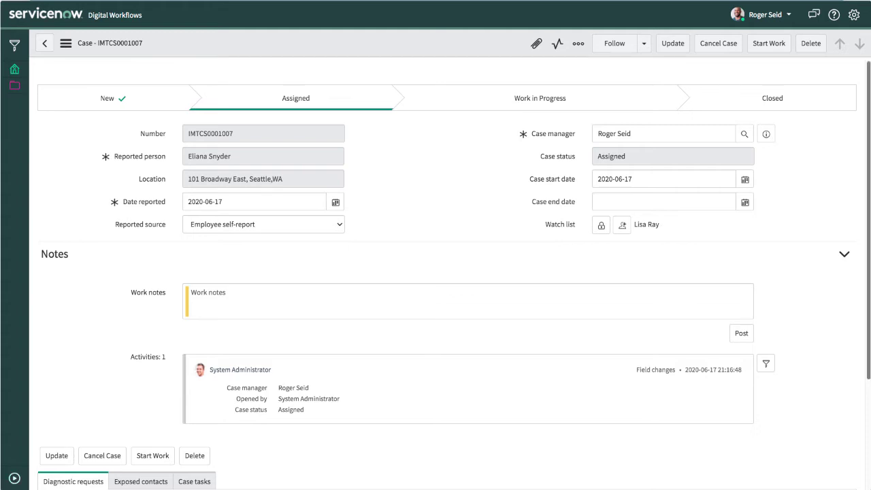
Start a new diagnostic request that uses location data and Outlook meetings.
scroll(288, 232, down, 3)
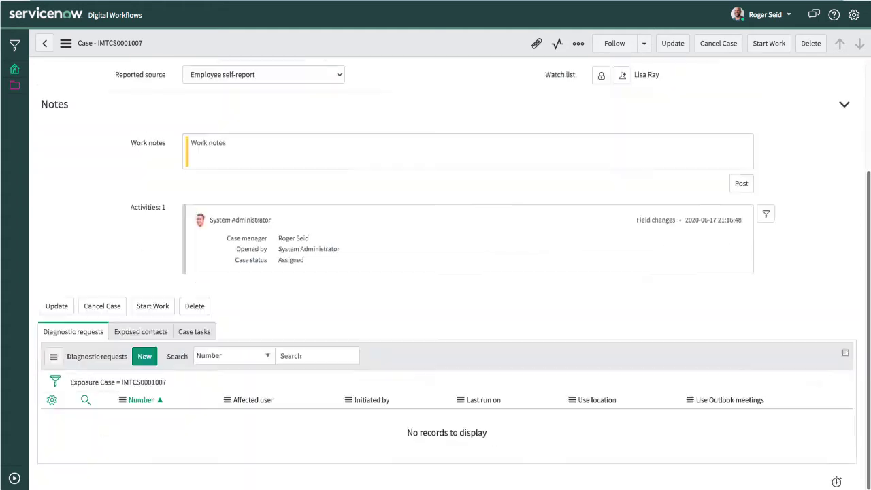
click(144, 353)
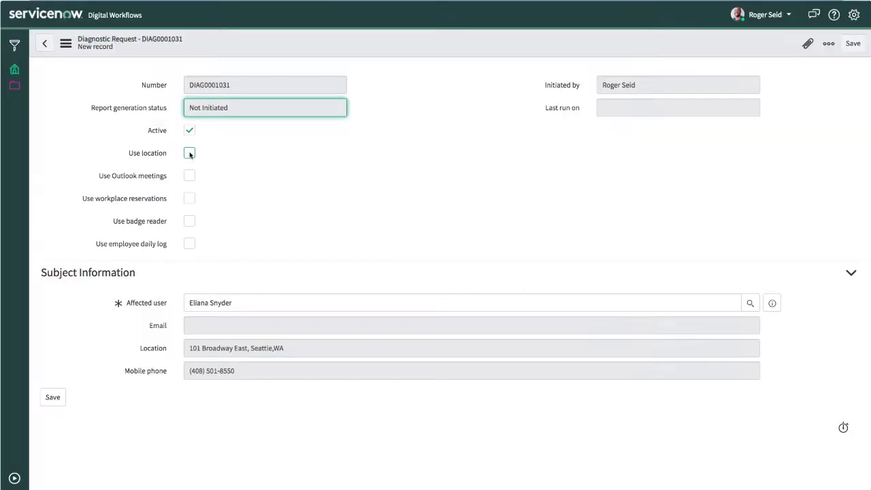
click(189, 153)
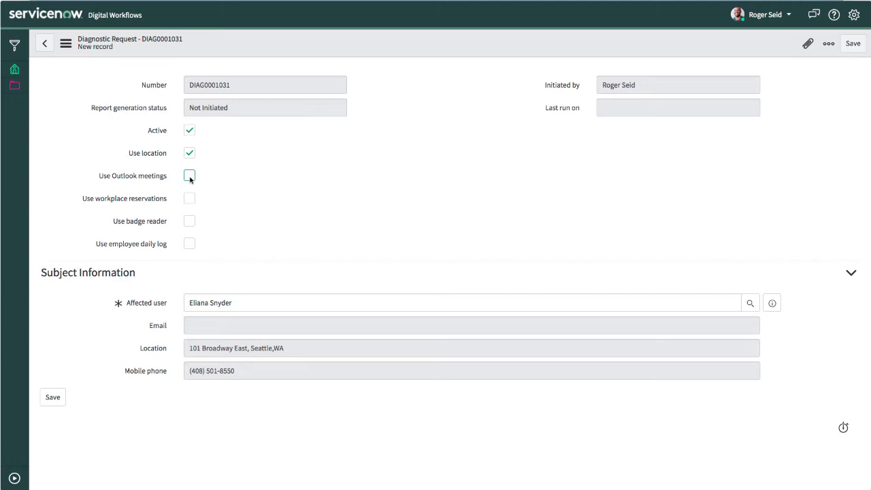
click(189, 176)
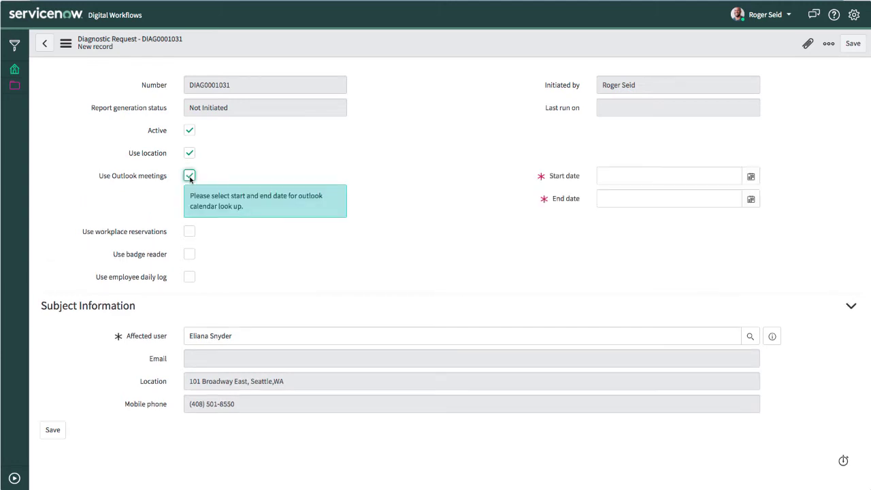
Set the meeting lookup from 2020-06-08 to 2020-06-17 and save the request.
click(750, 178)
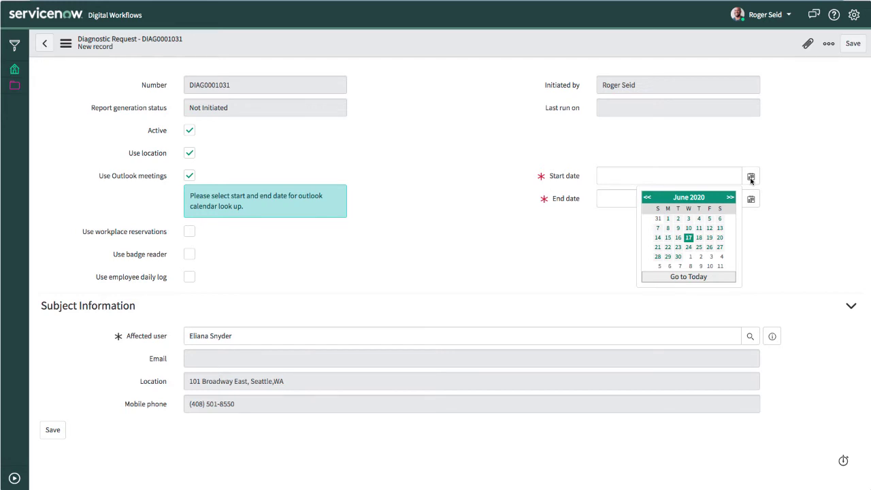
click(668, 229)
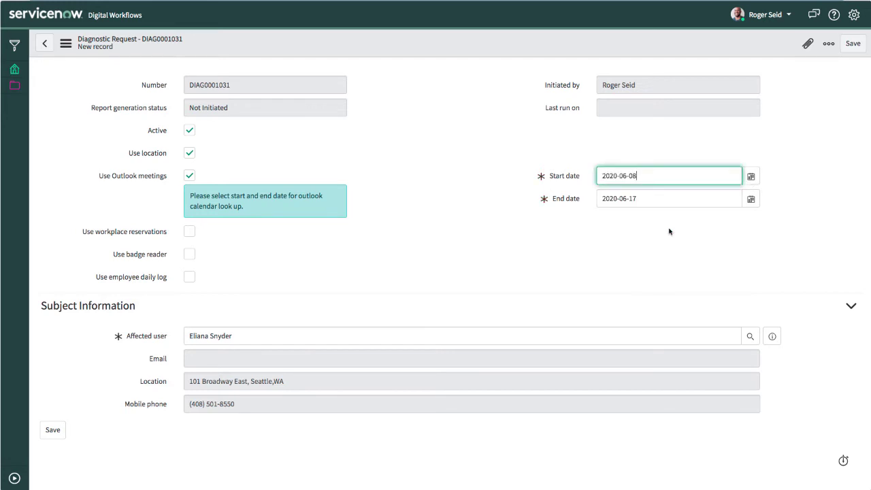
click(750, 200)
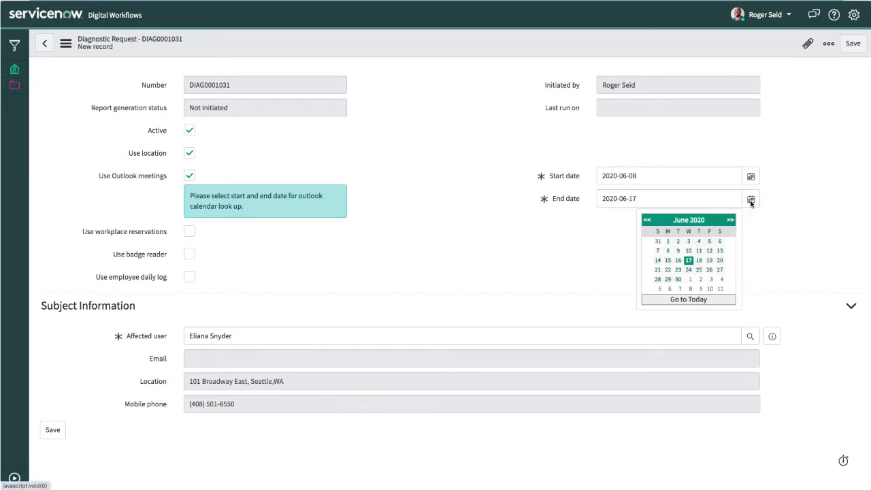
click(688, 260)
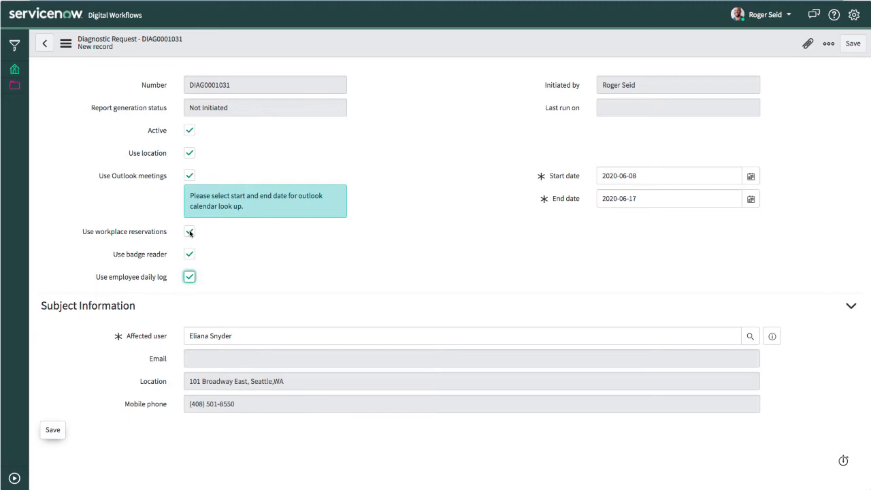
click(54, 435)
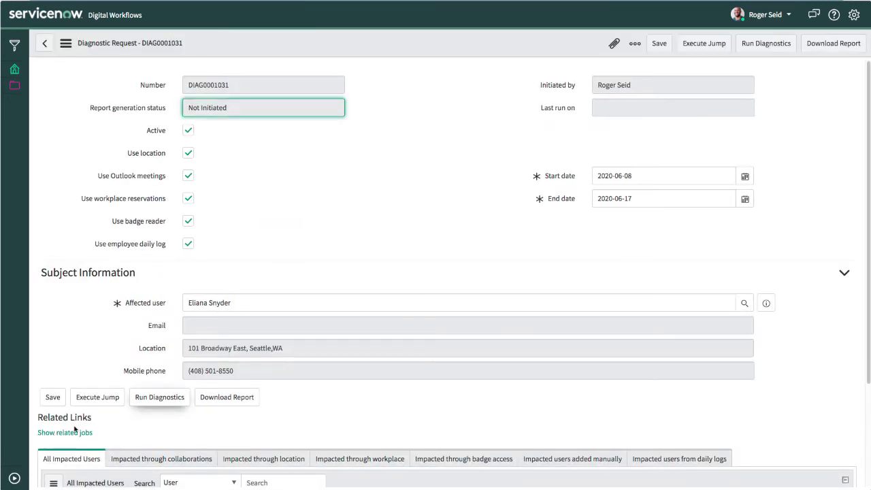
Run the diagnostics and review impacted users by collaborations and by location.
click(159, 397)
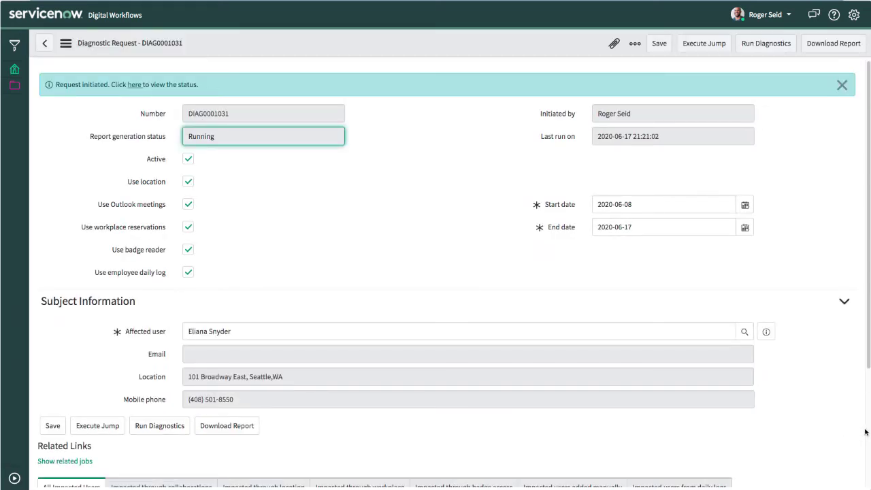
scroll(865, 431, down, 5)
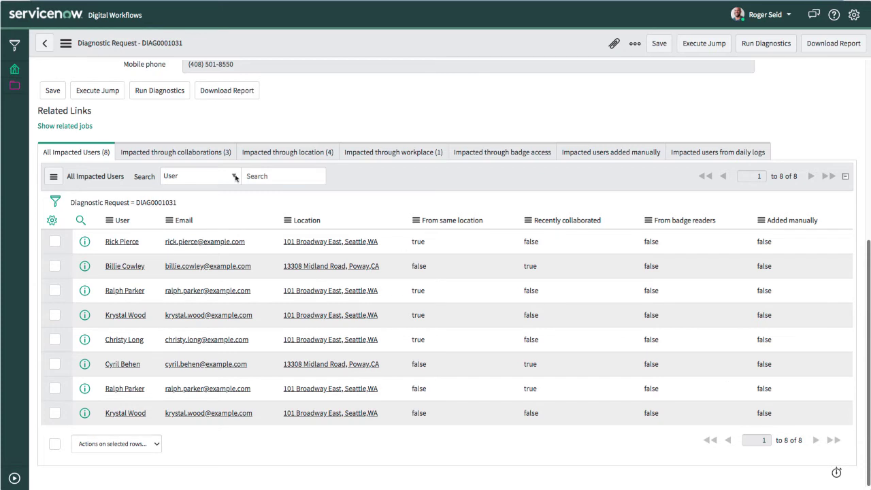
click(176, 153)
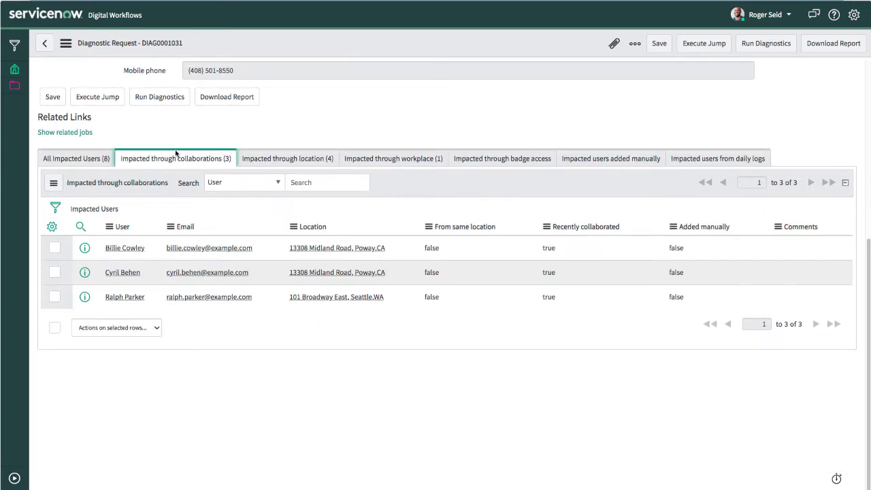
click(289, 158)
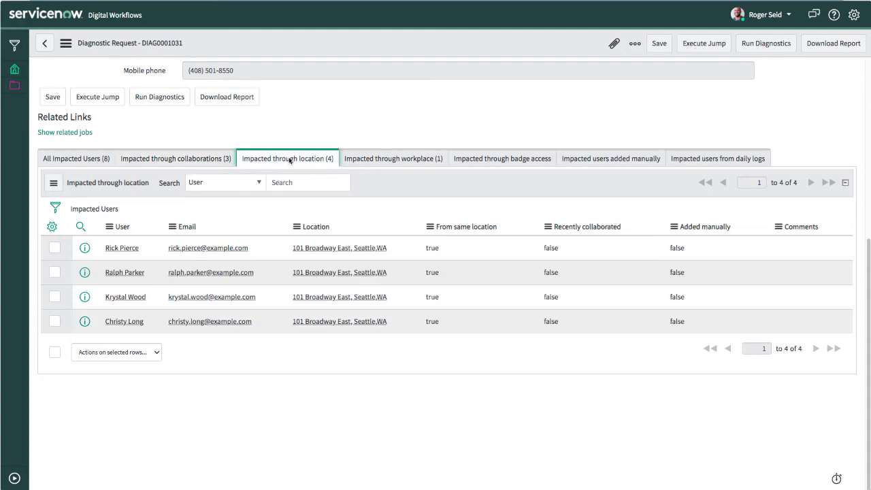
click(78, 160)
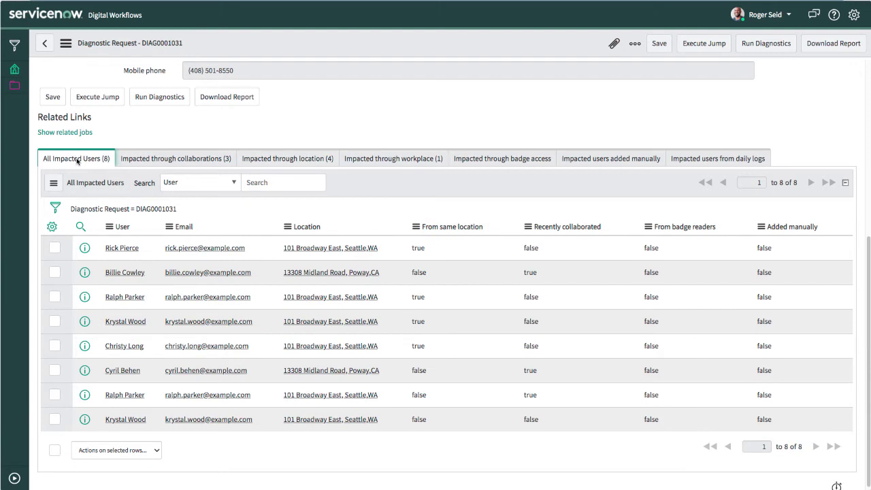
Add all eight impacted users to the case as exposed contacts.
click(55, 450)
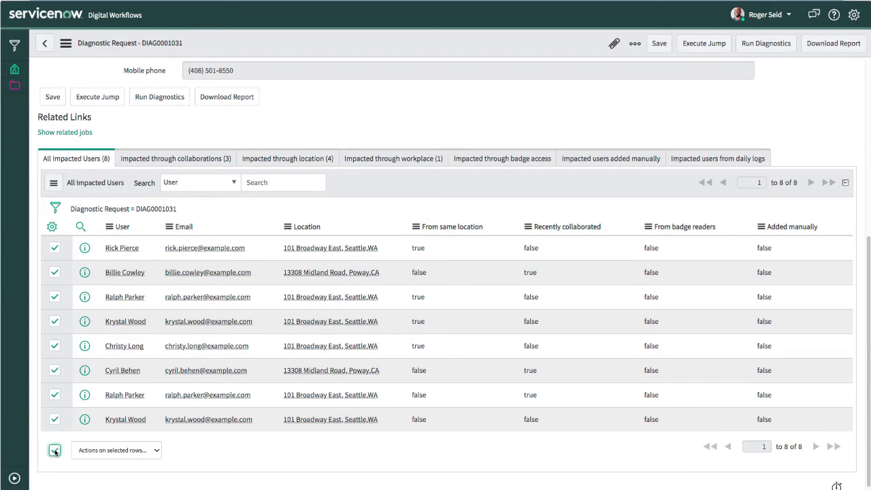
click(155, 452)
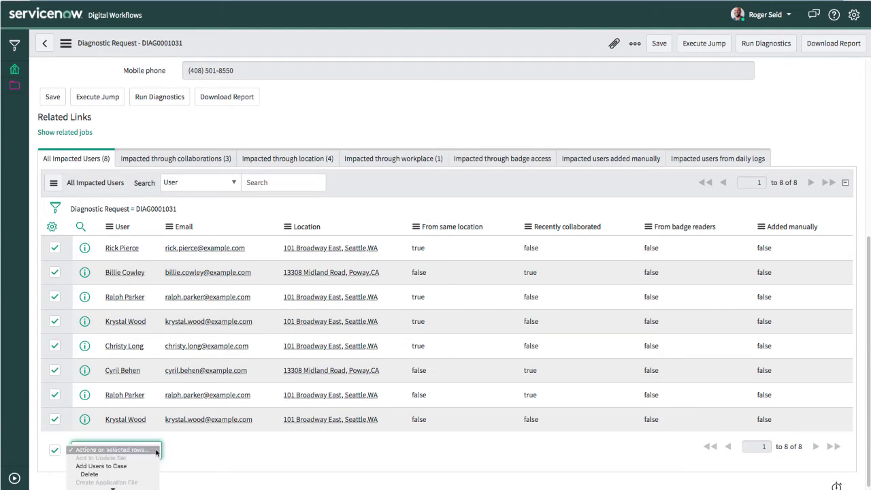
click(113, 466)
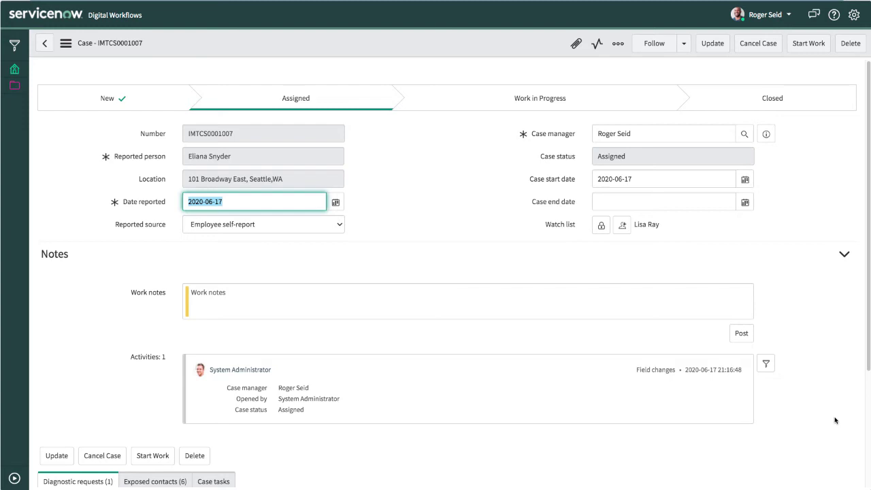
Select all six exposed contacts and create a case task for each.
scroll(852, 418, down, 3)
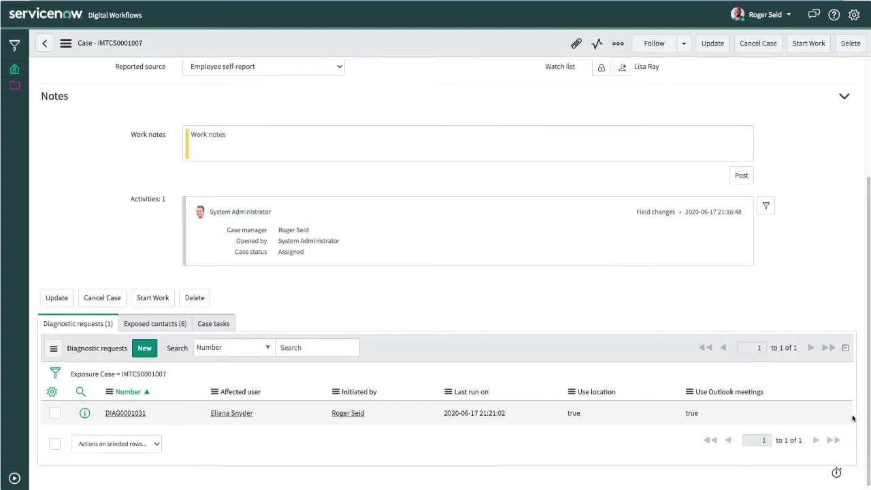
click(156, 324)
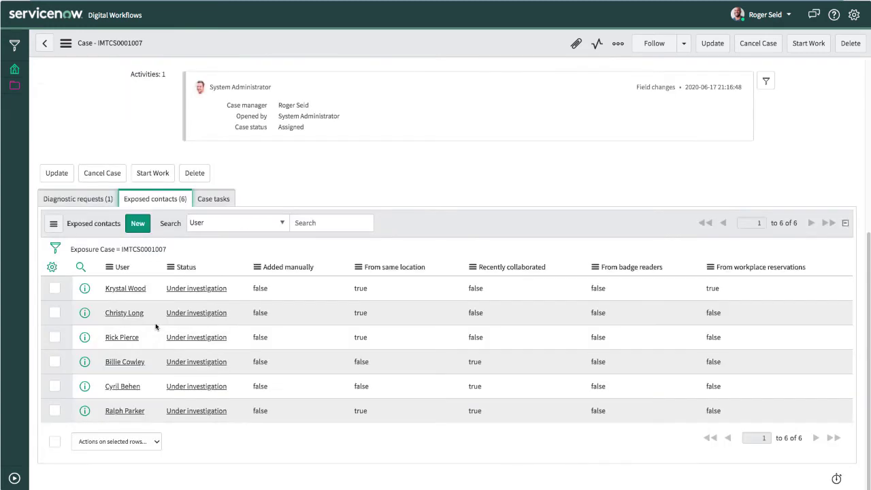
click(54, 442)
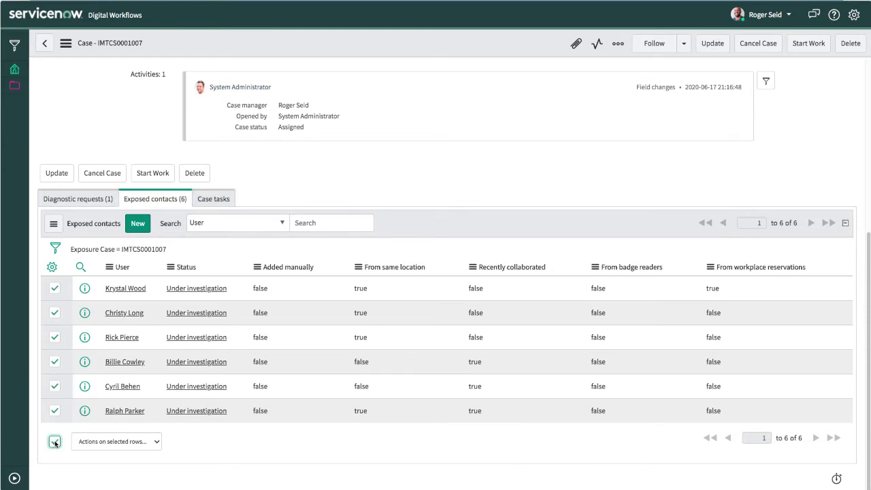
click(158, 442)
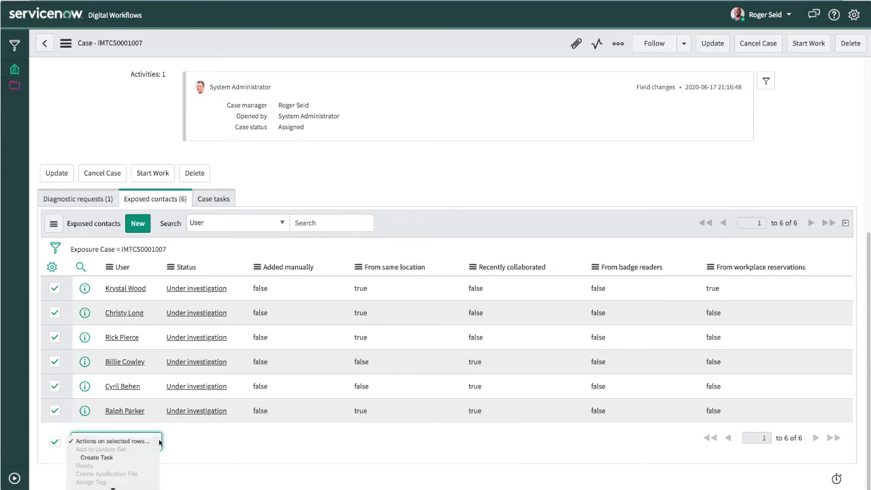
click(113, 457)
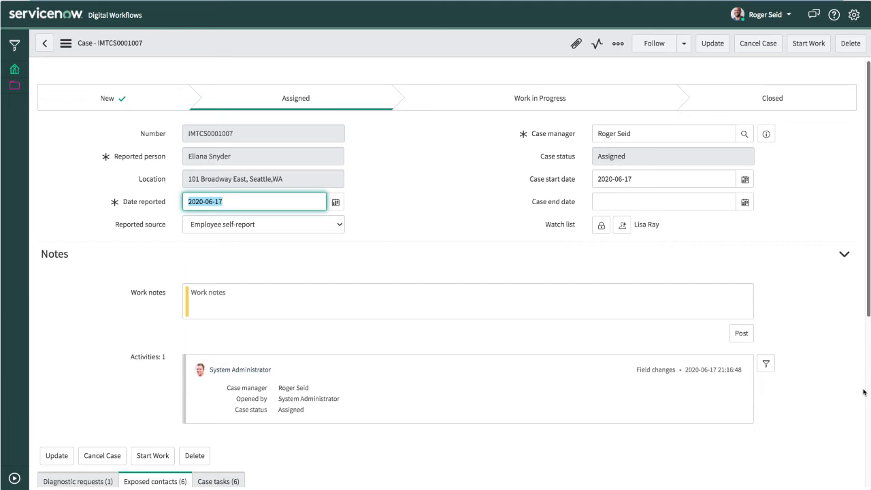
scroll(864, 392, down, 5)
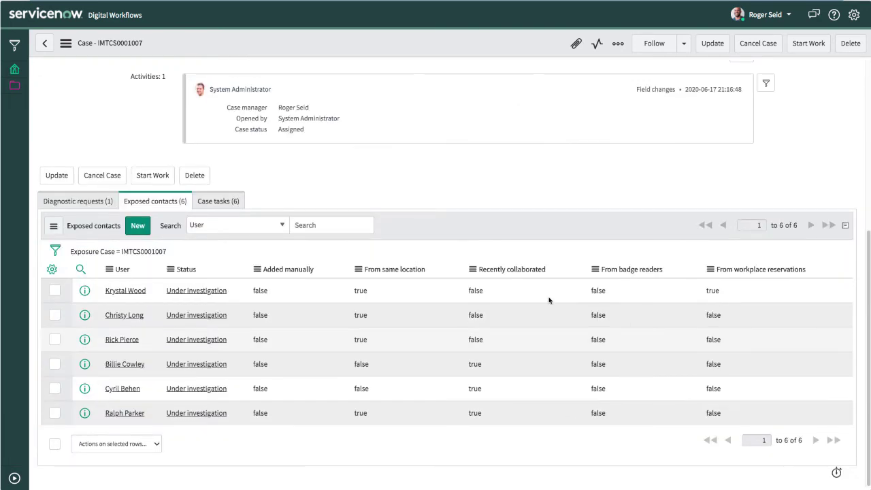
Give case task CTSK0001019 a due date of 2020-06-19.
click(218, 202)
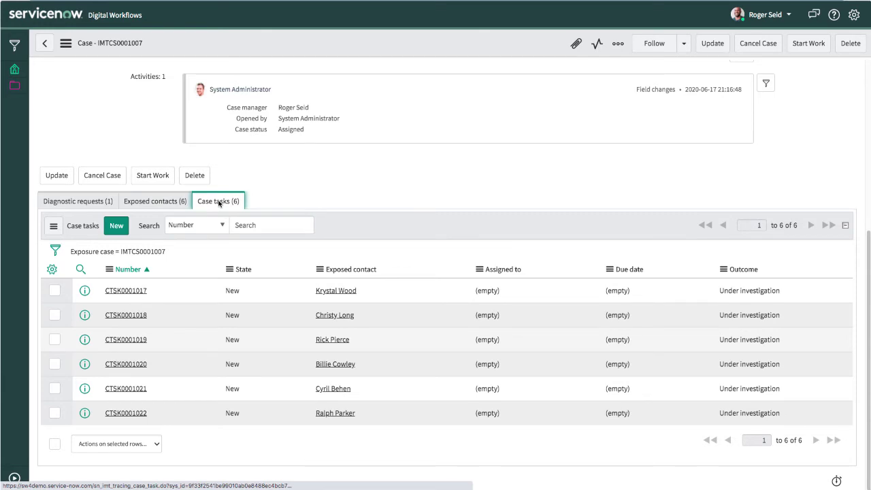
click(126, 340)
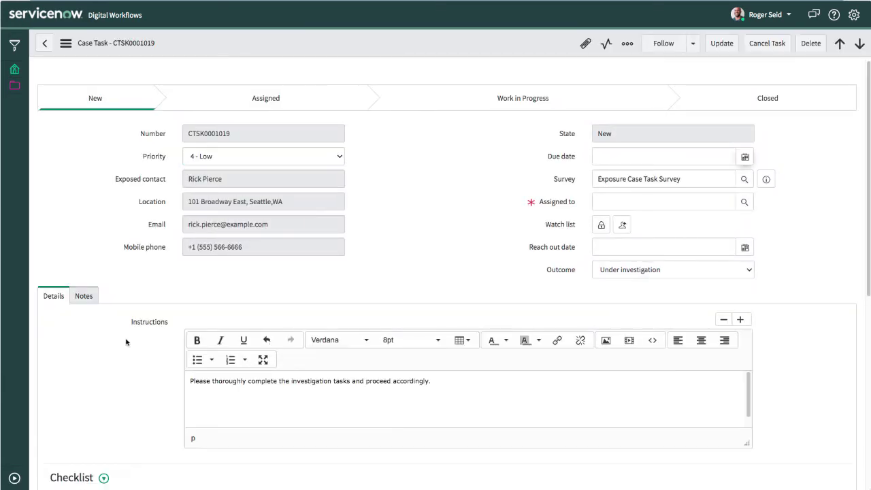
click(745, 157)
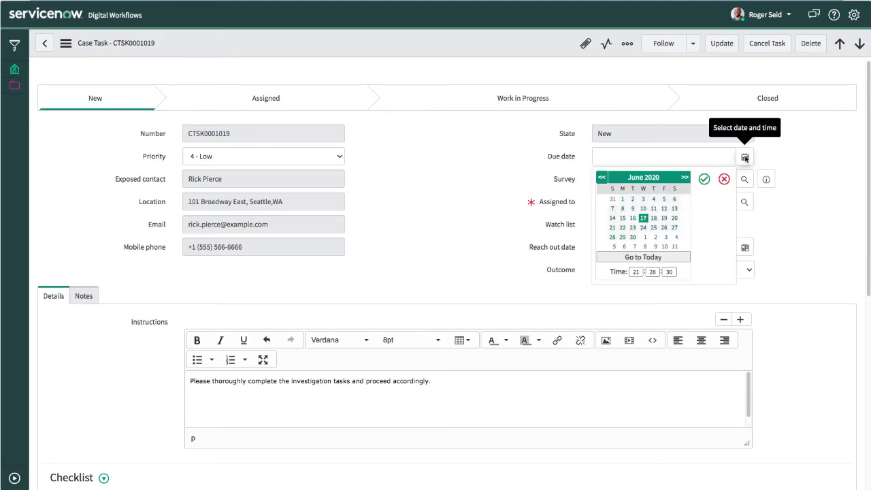
click(664, 218)
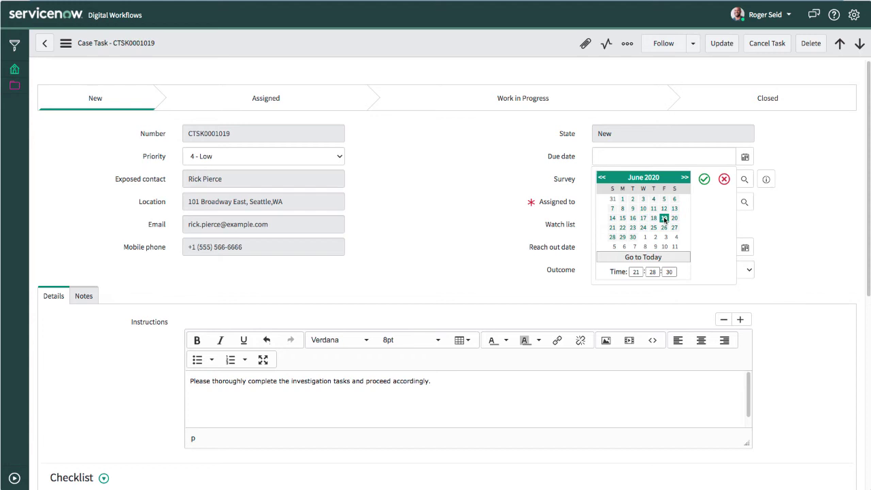
click(704, 179)
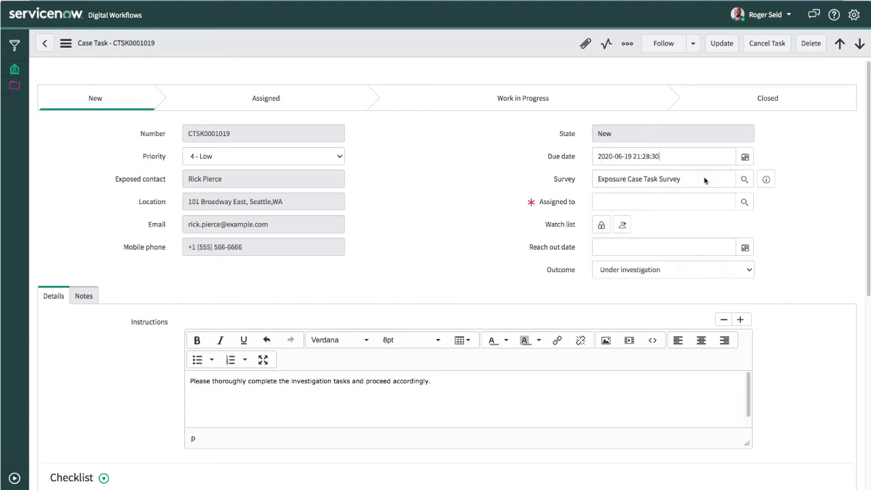
Assign the task to the suggested investigator and save the update.
click(664, 202)
text(Lisa)
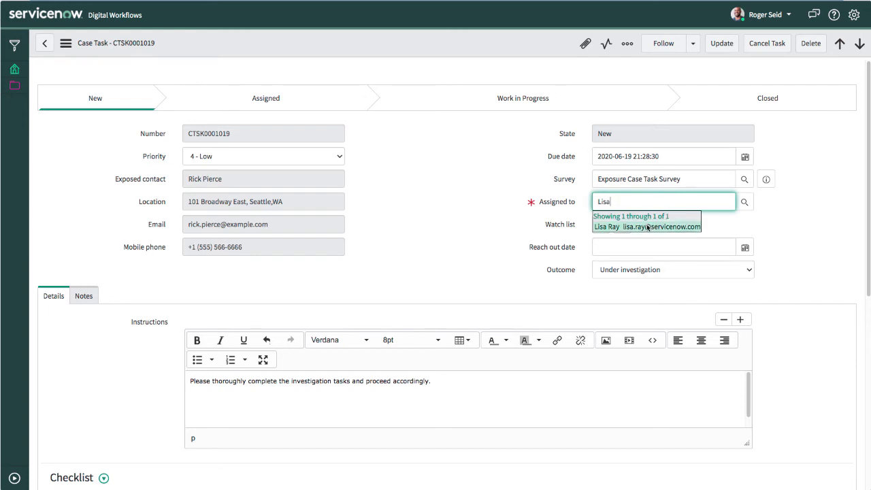
click(646, 227)
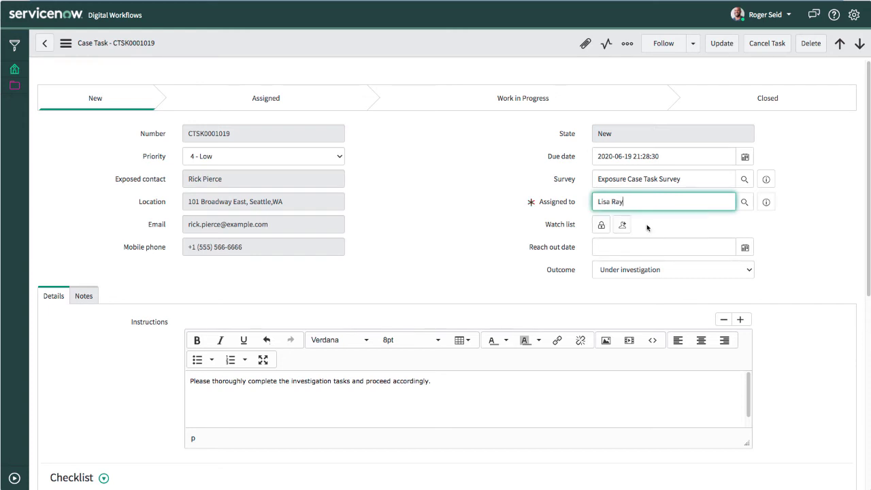
click(722, 45)
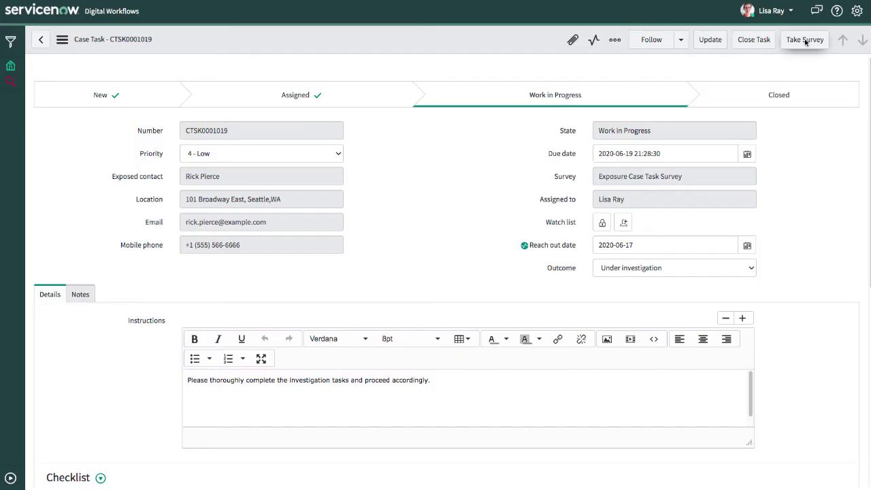
Submit the exposure survey with None selected for symptoms.
click(805, 40)
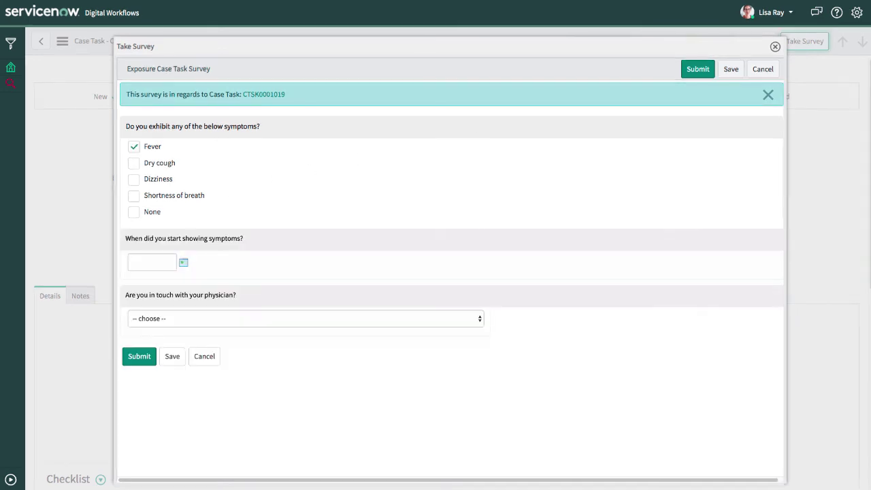
click(135, 165)
click(135, 165)
click(805, 42)
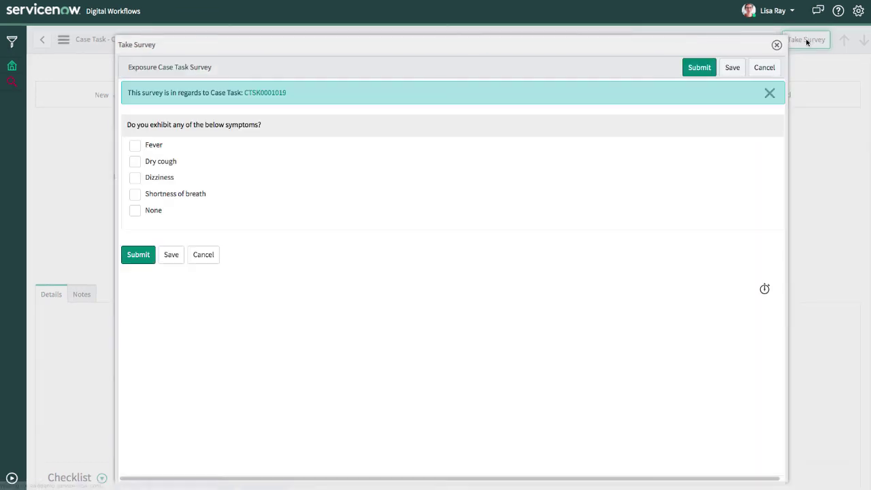
click(136, 211)
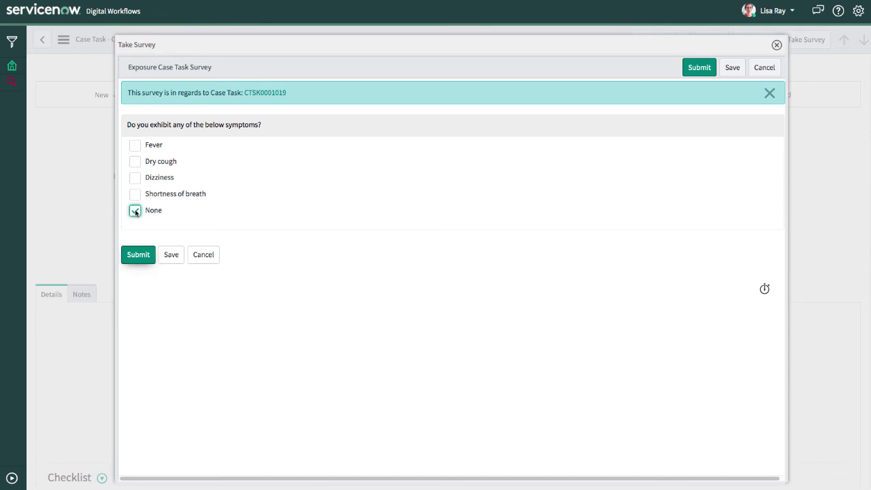
click(139, 256)
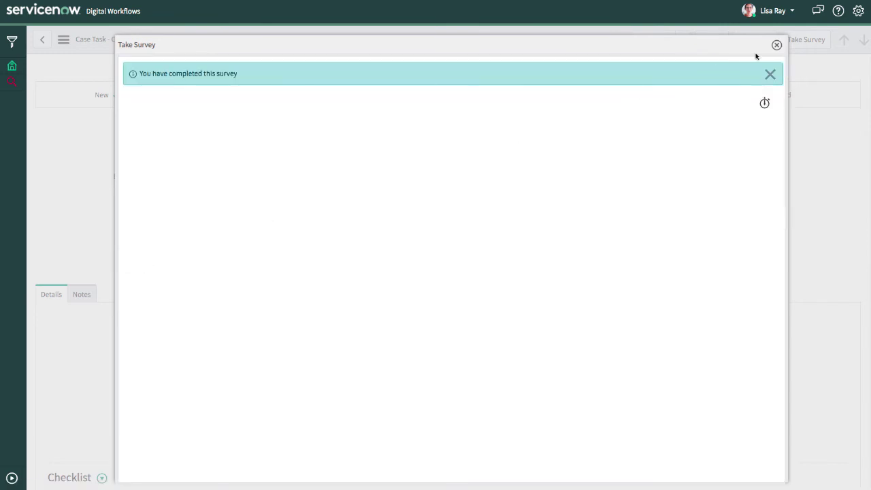
click(775, 46)
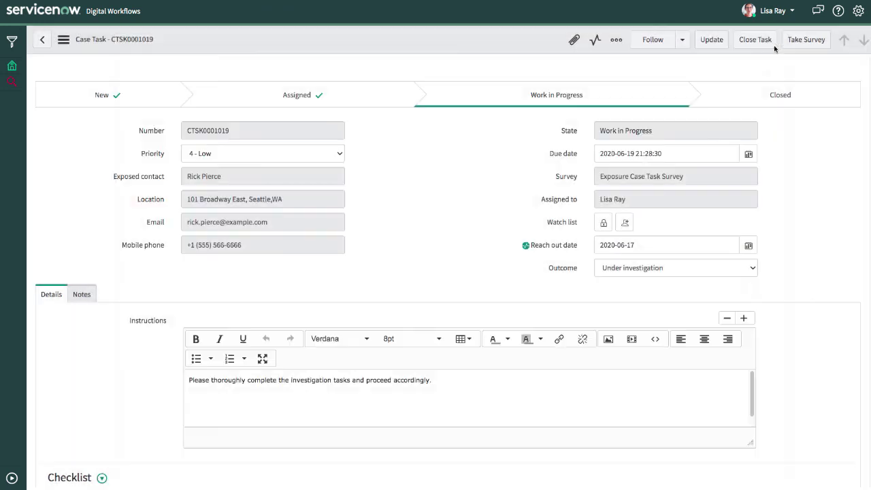
Set the task outcome to Cleared and close the task.
click(754, 270)
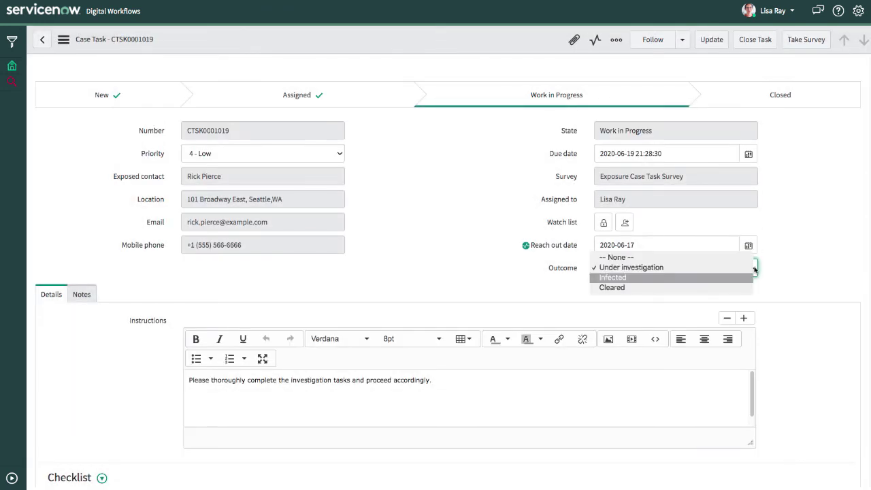
click(671, 288)
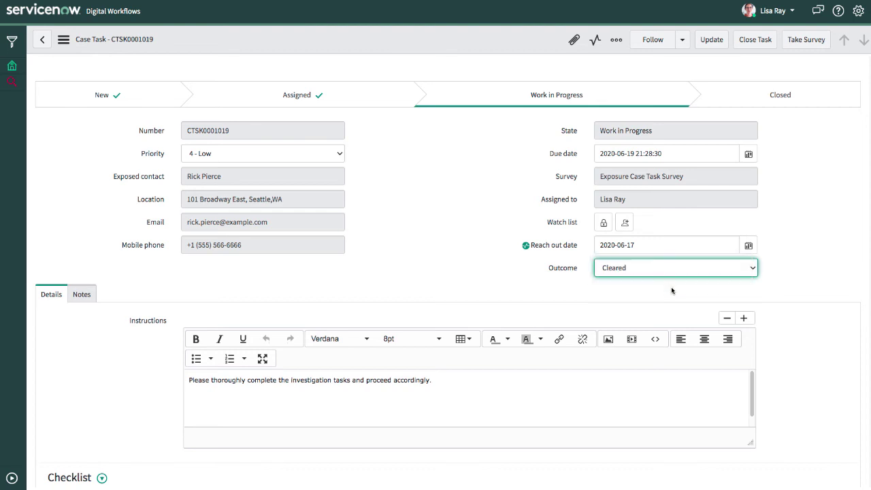
click(758, 41)
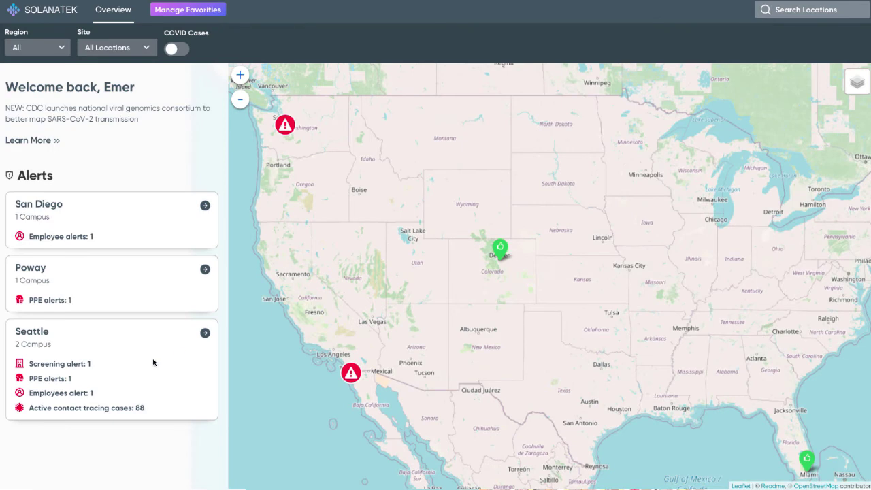
Zoom the map to the Seattle sites and open the Broadway site's details.
click(107, 380)
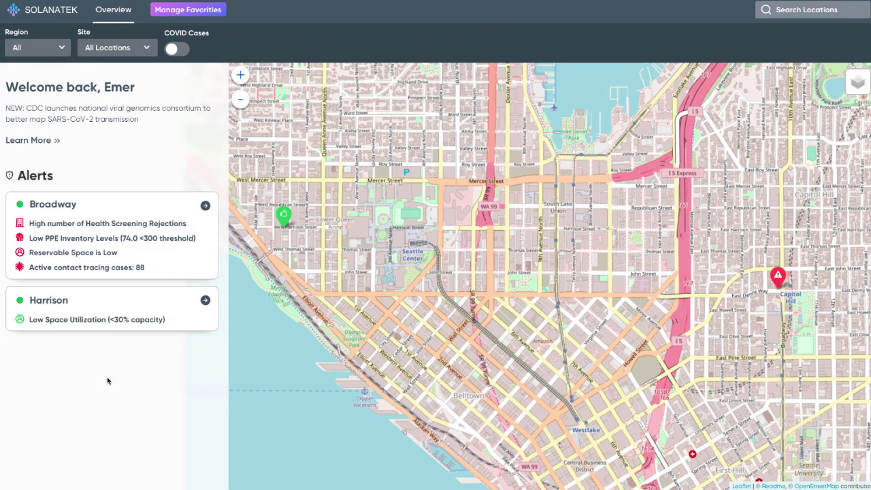
click(81, 270)
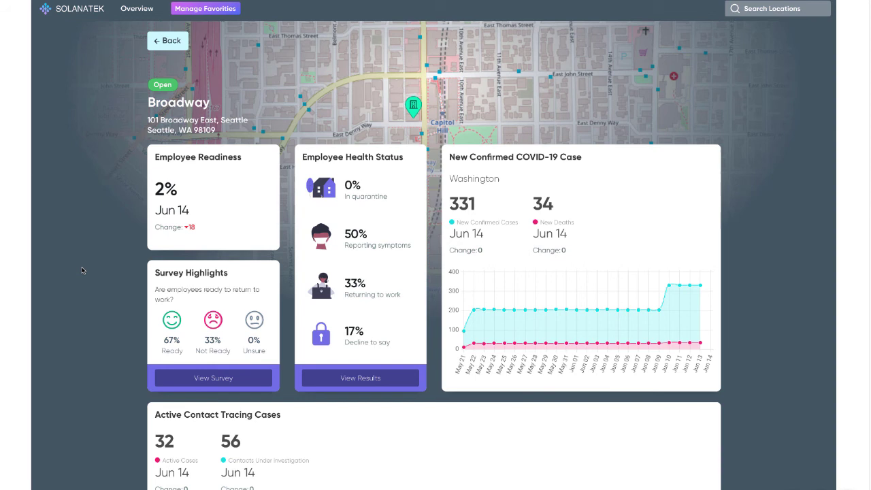